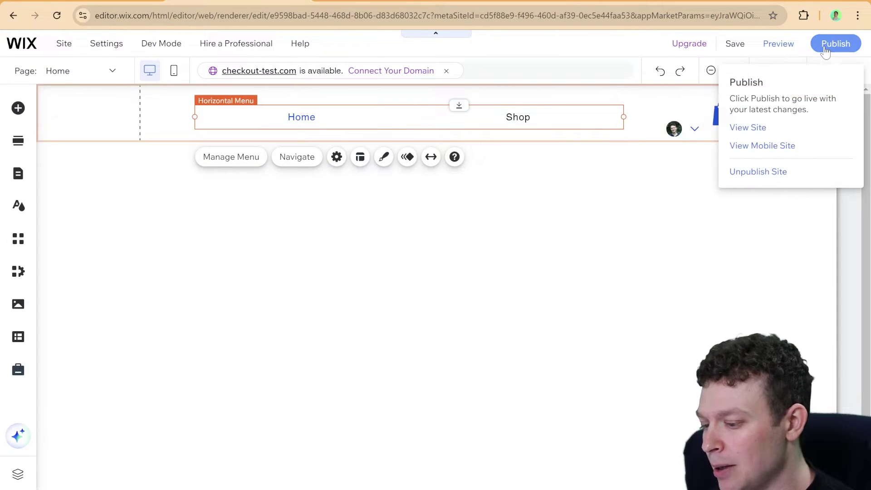
Publish the site and open the live site's Shop page
click(826, 48)
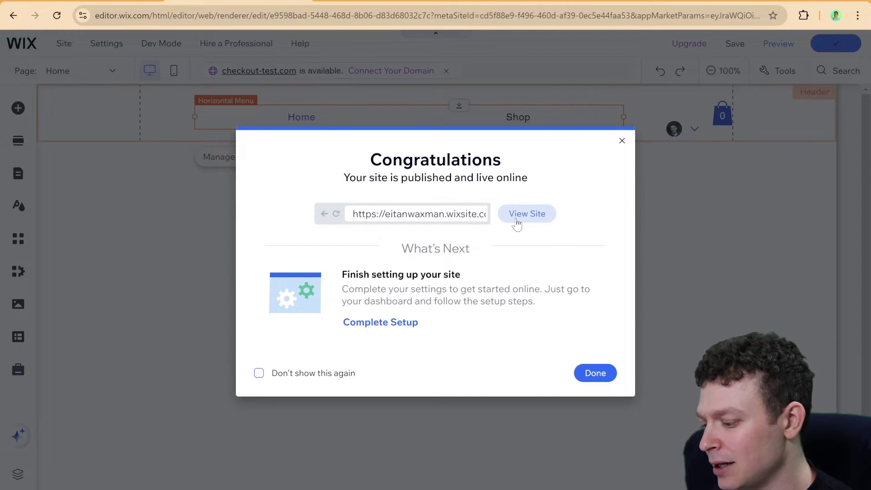
click(517, 219)
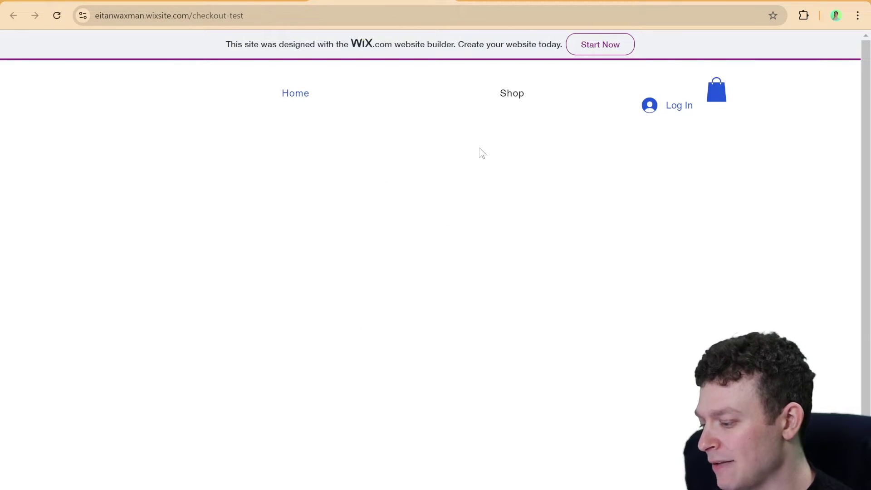
click(509, 95)
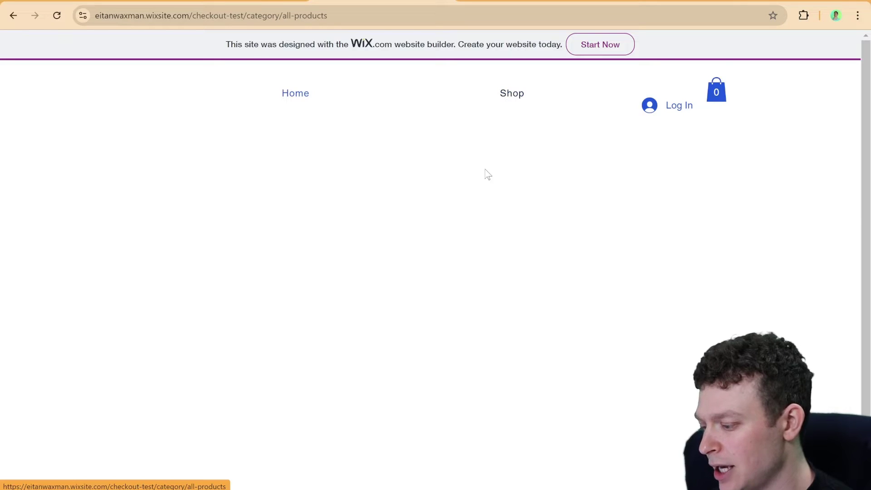
scroll(487, 166, down, 2)
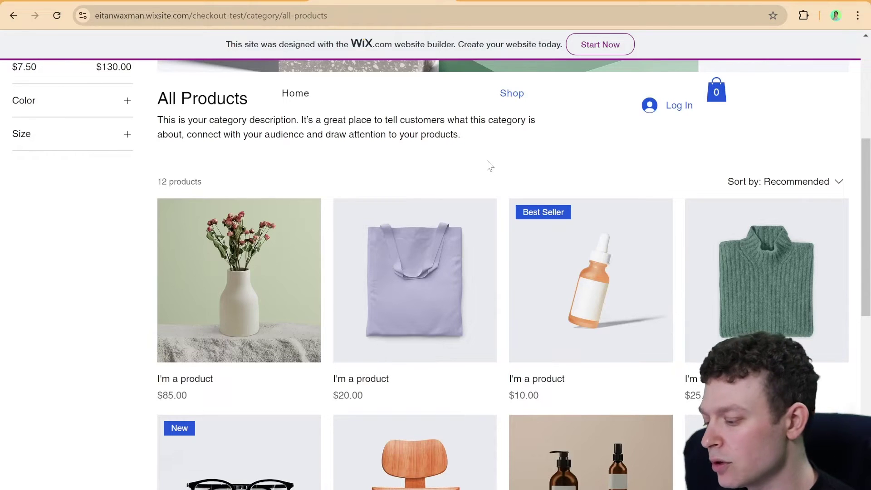
Add the $20 tote bag in Purple to the cart and go to the cart page
click(425, 274)
scroll(424, 269, down, 4)
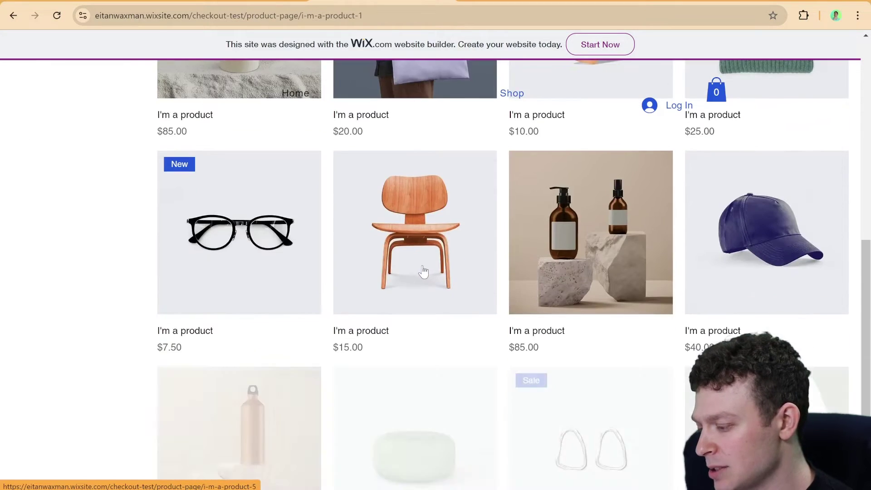
scroll(477, 218, down, 2)
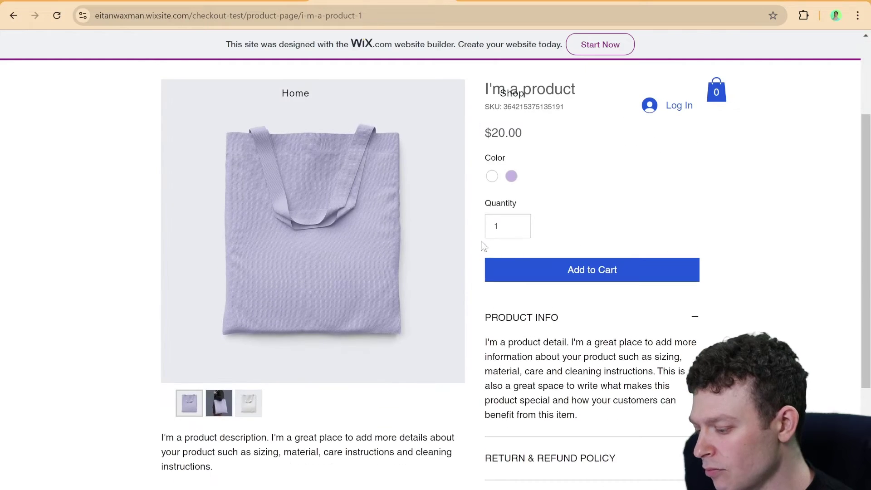
click(510, 177)
click(562, 274)
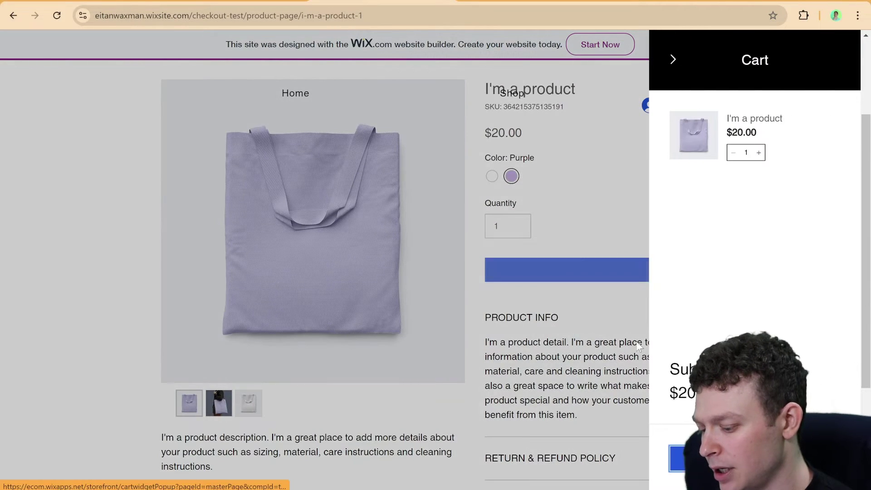
click(678, 456)
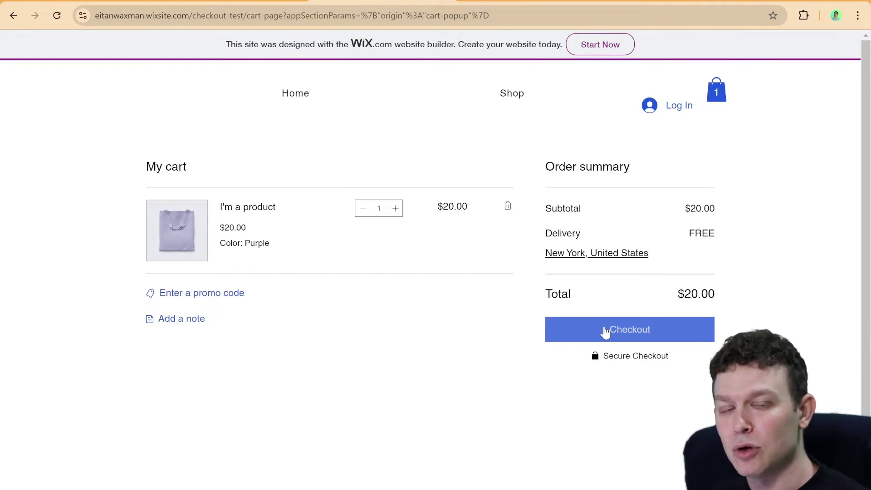
Try checking out the $20 purple tote from the cart's Order summary
click(614, 331)
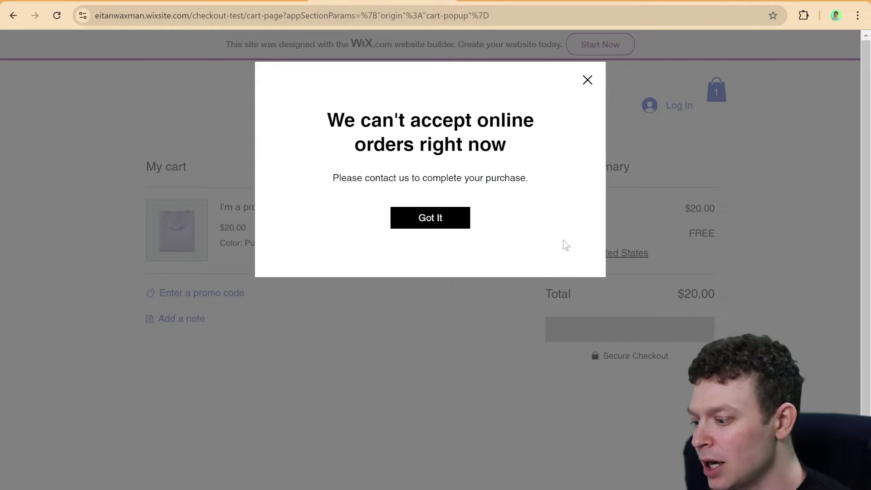
click(589, 82)
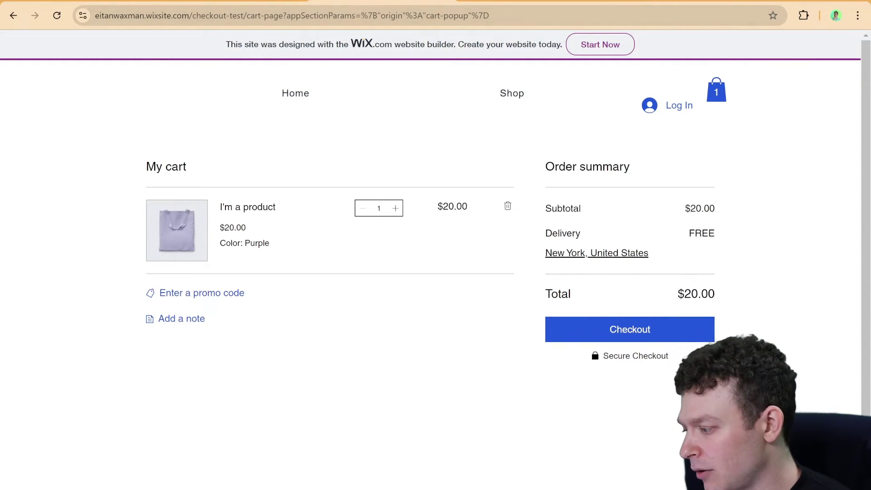
Back in the editor, dismiss the Congratulations and mobile dialogs and open My Dashboard
click(232, 4)
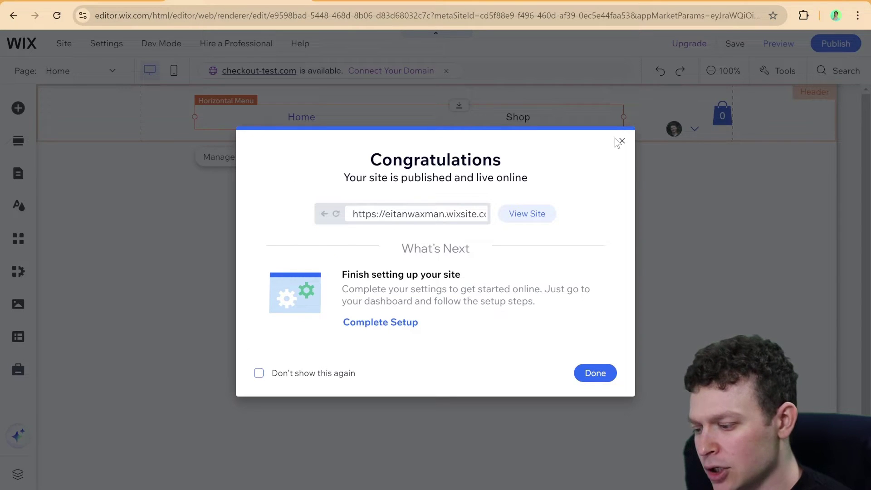
click(622, 142)
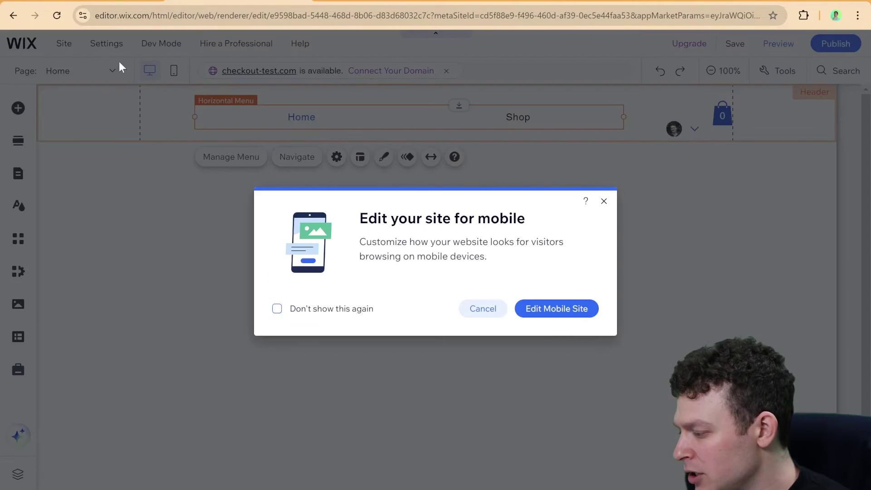
click(604, 203)
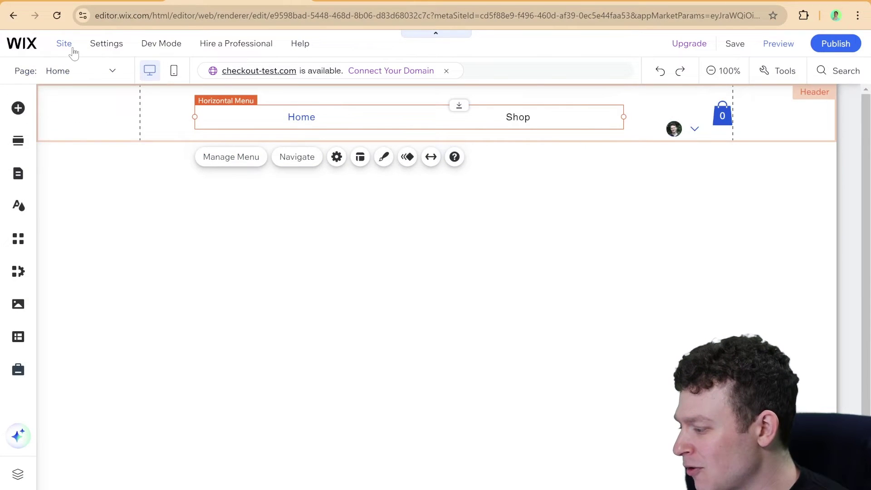
click(71, 49)
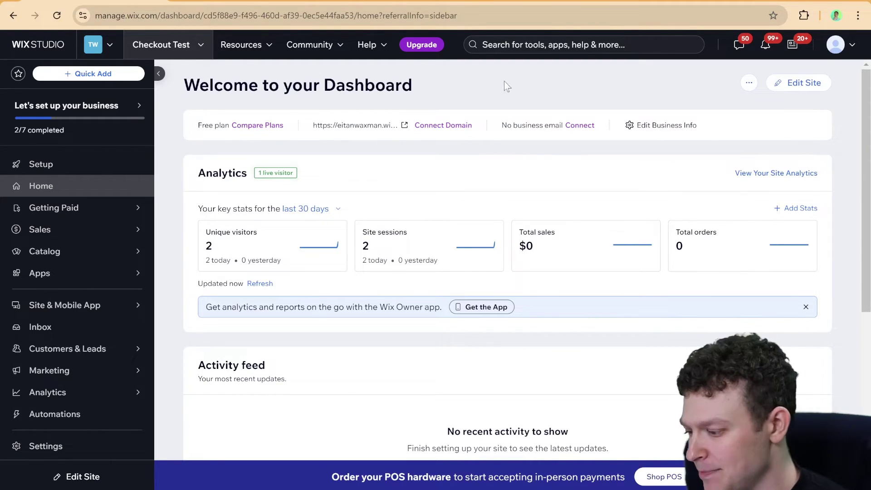
Search the dashboard for 'accept payments' and open the Accept Payments settings
click(553, 46)
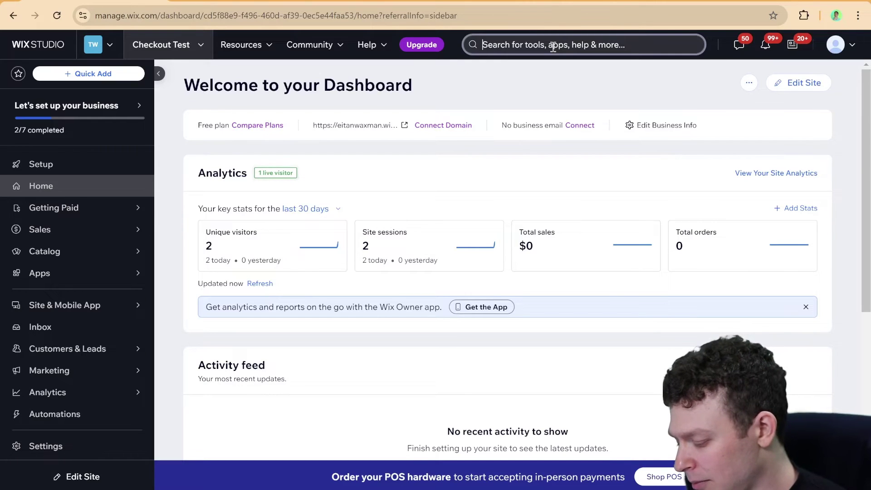
text(accpet)
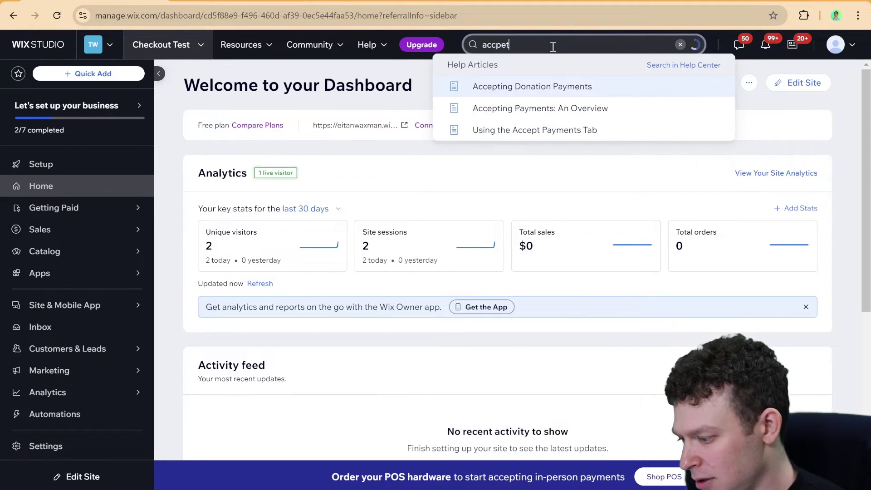
text( payments)
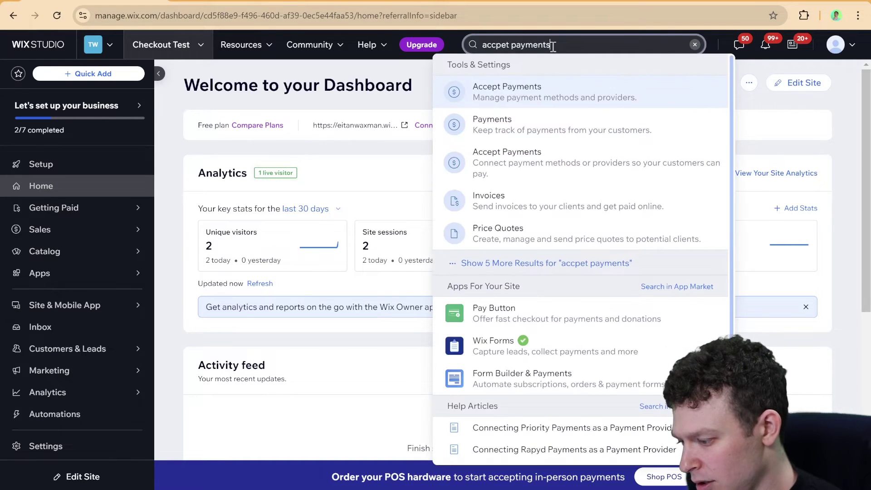
click(527, 102)
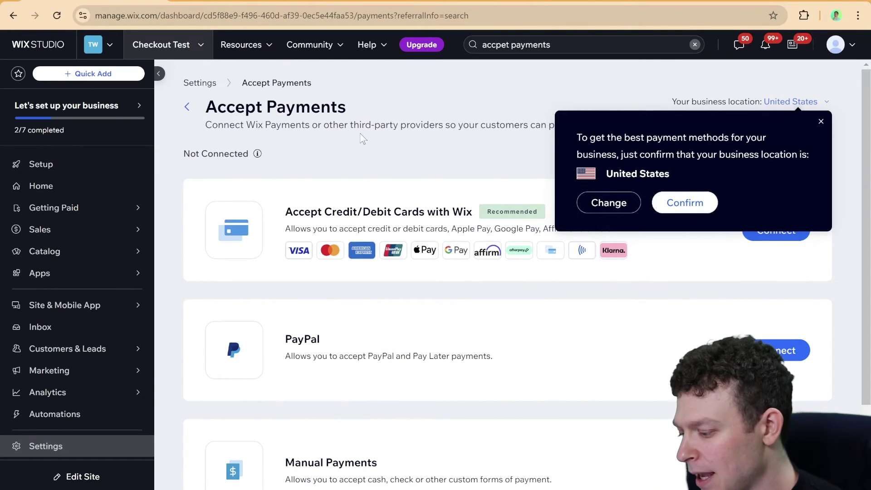
Dismiss the business location popup on the Accept Payments page
click(518, 198)
scroll(565, 212, down, 3)
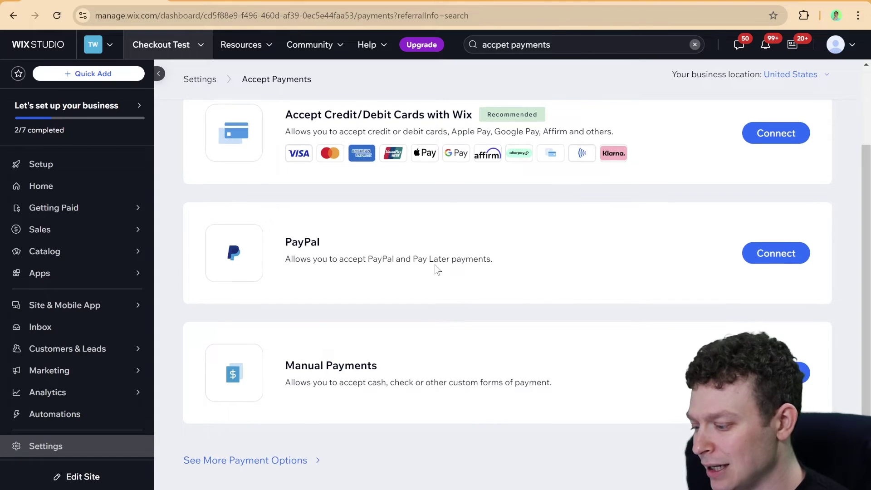
scroll(439, 272, up, 2)
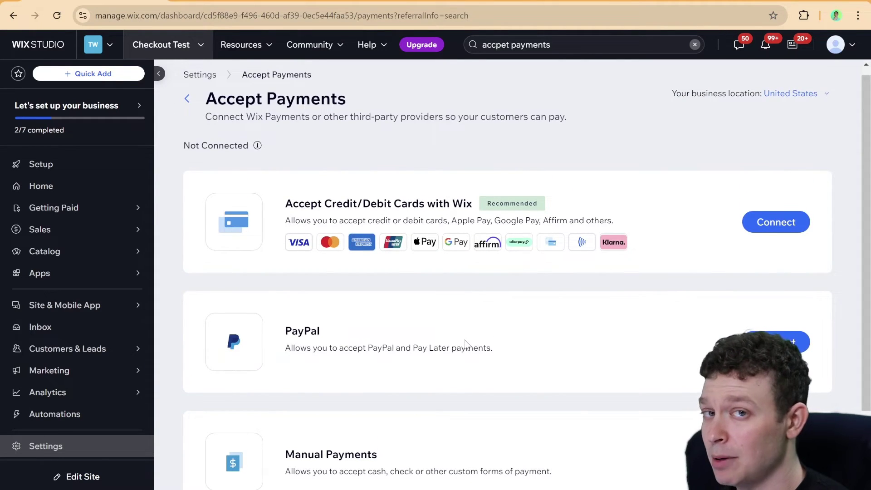
scroll(453, 304, down, 1)
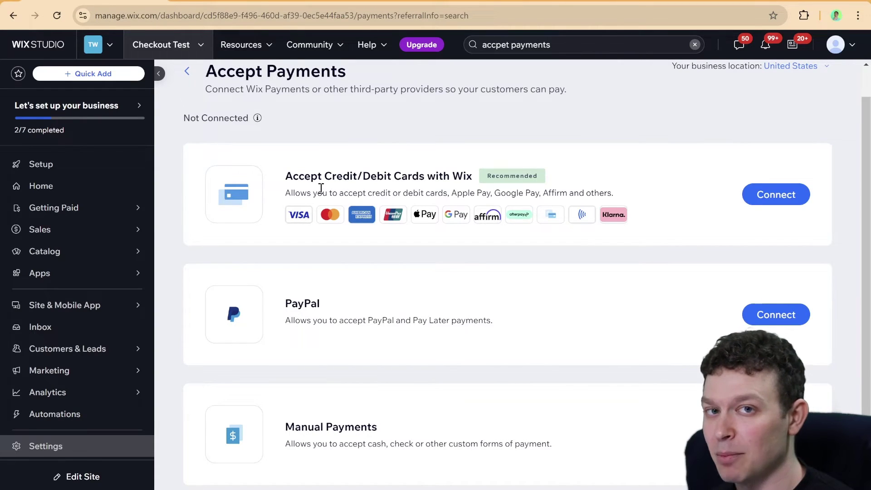
scroll(443, 213, down, 2)
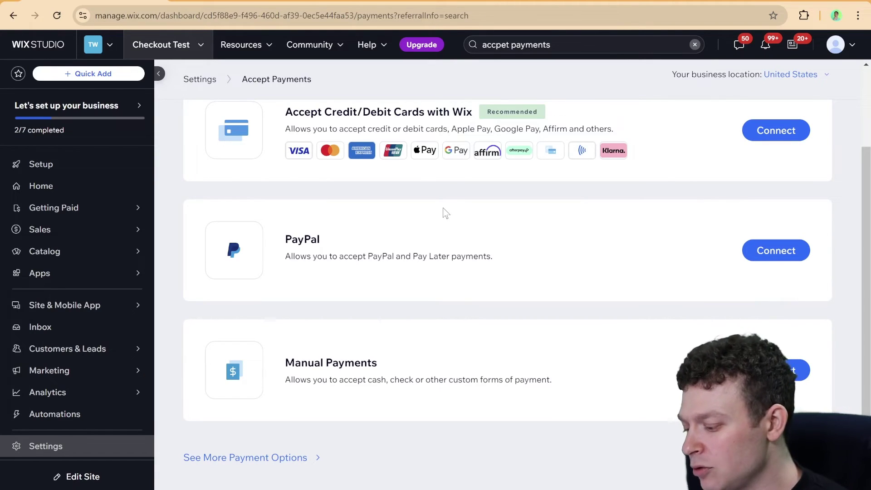
scroll(474, 377, down, 1)
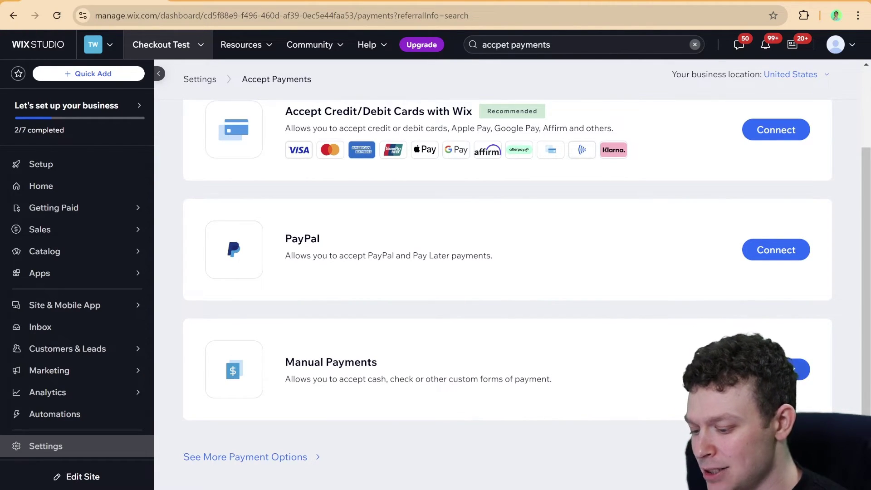
Connect Manual Payments with the Manual payment type and the customer instructions 'test'
click(775, 369)
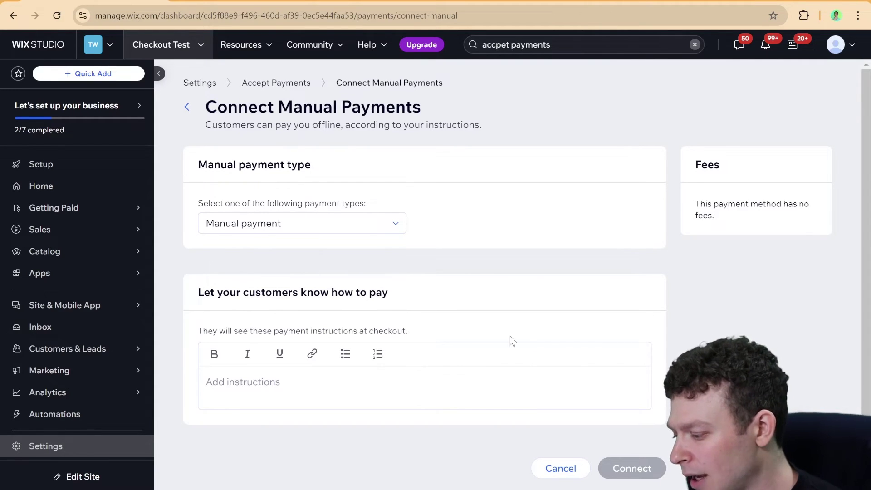
click(393, 223)
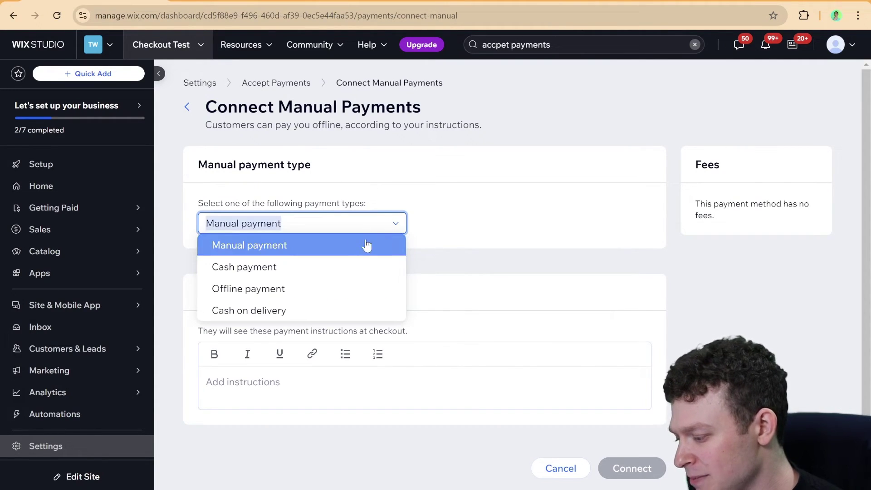
click(438, 223)
click(295, 382)
scroll(307, 350, down, 1)
text(tes)
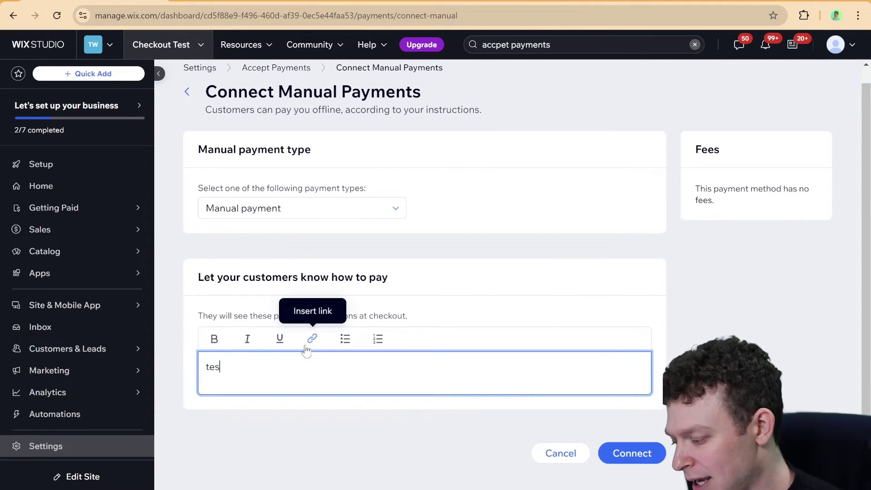
text(t)
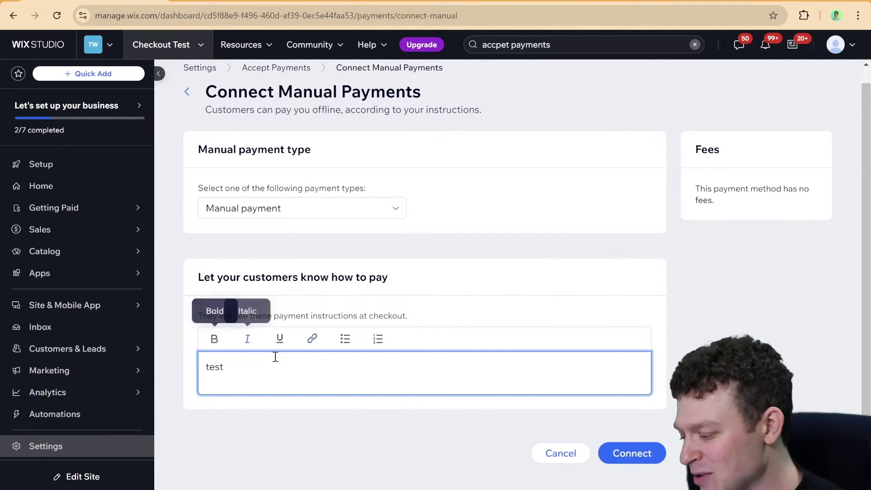
click(643, 461)
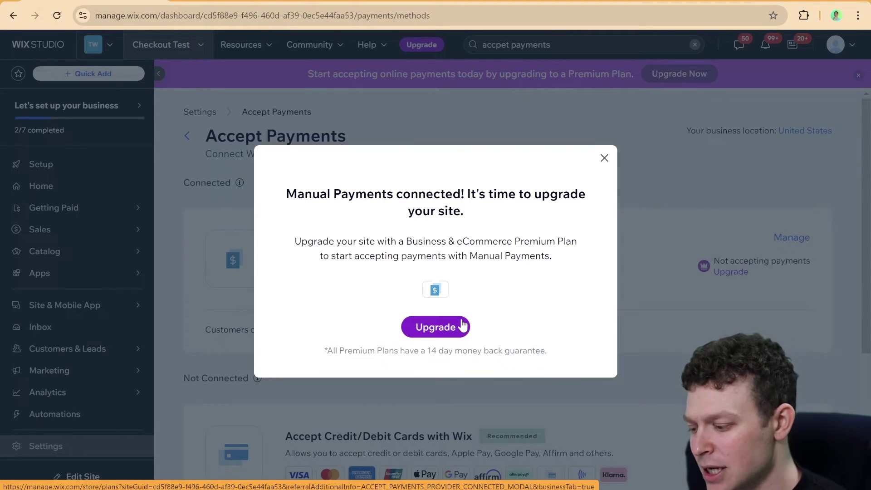
Close the 'Manual Payments connected' upgrade dialog
click(604, 159)
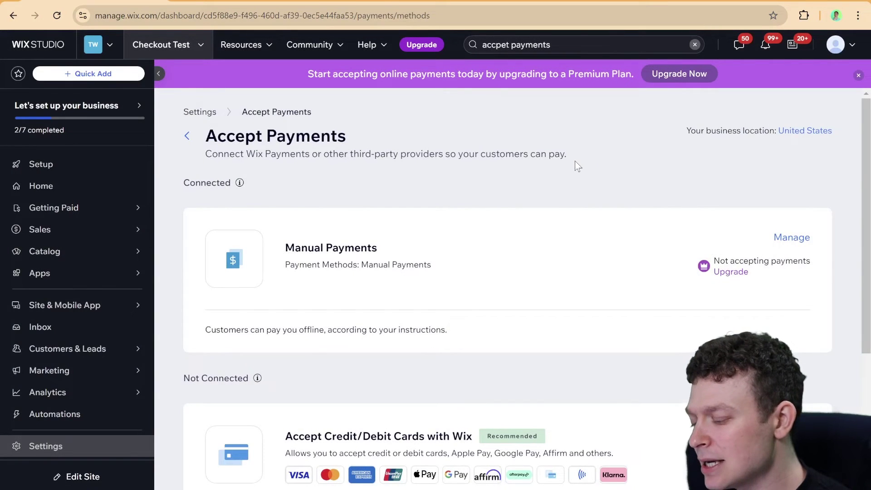
scroll(578, 161, down, 1)
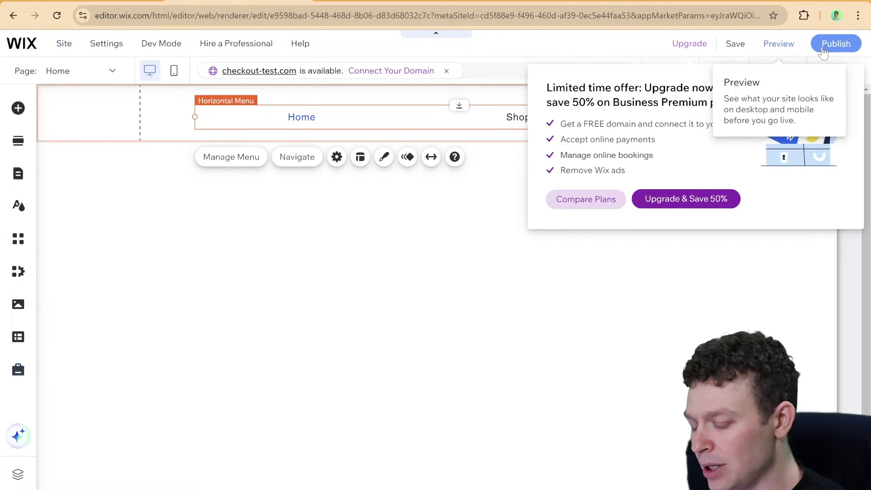
Publish the site live and dismiss the Congratulations dialog
click(826, 50)
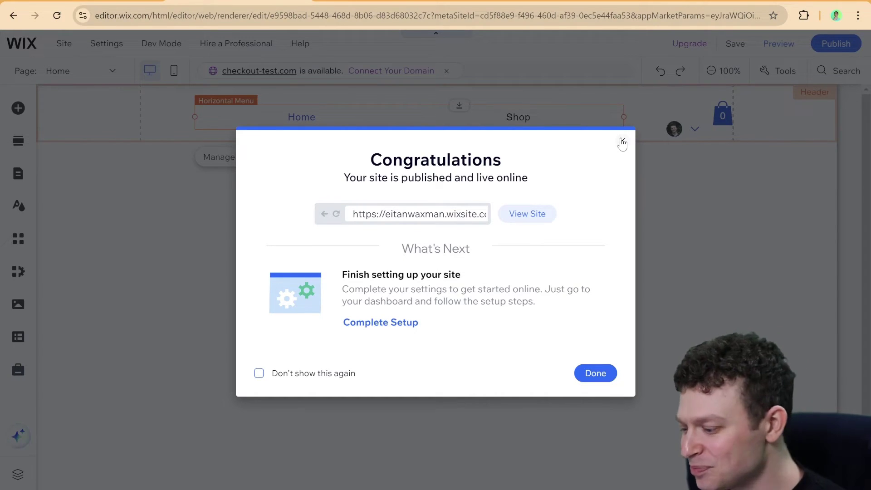
click(622, 143)
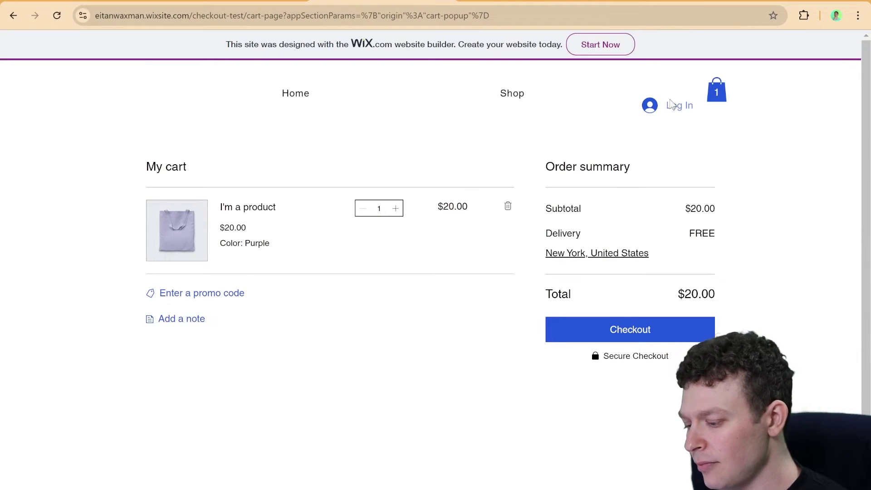
Begin a member login from the cart, switching the form from Sign Up to Log In
click(670, 105)
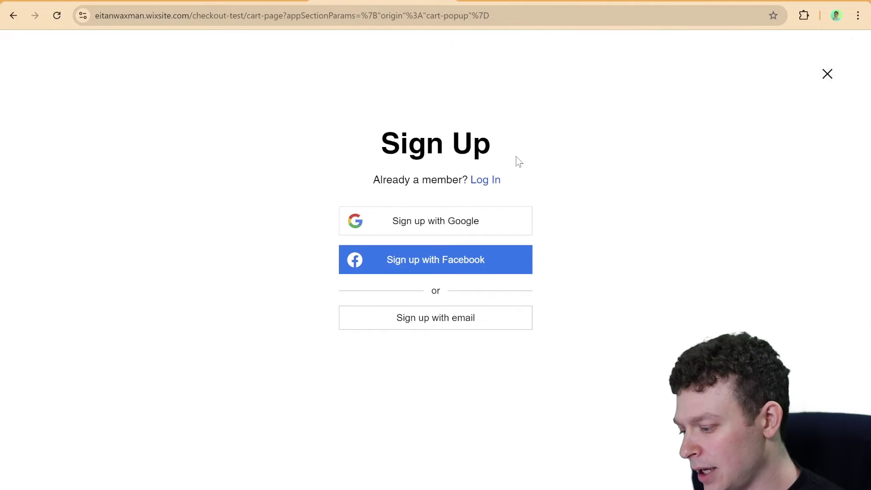
click(493, 181)
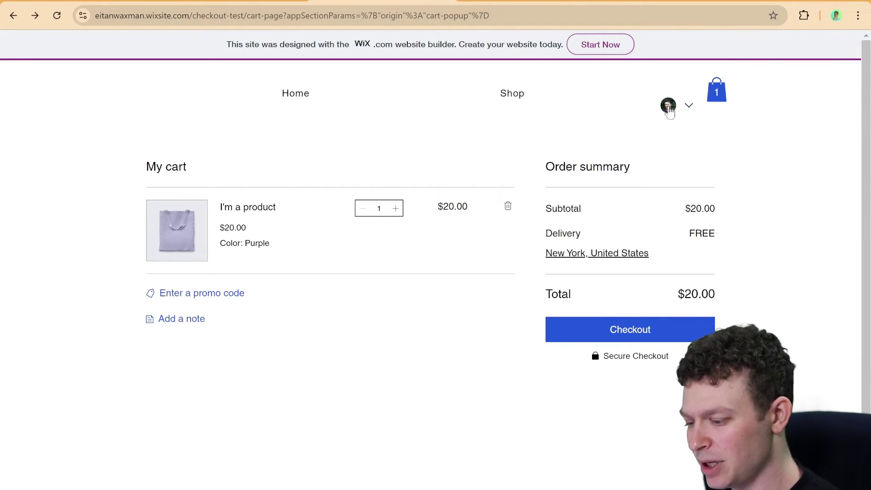
Close the member account menu and proceed to checkout with the $20 cart
click(689, 108)
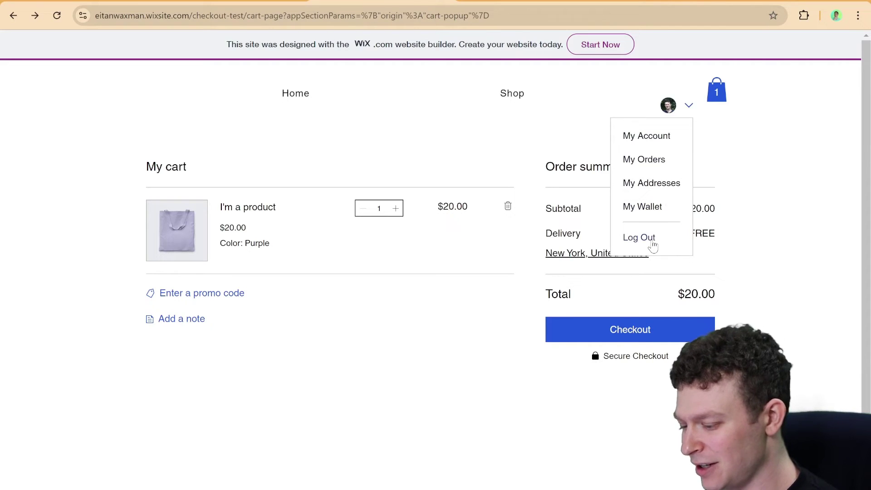
click(652, 242)
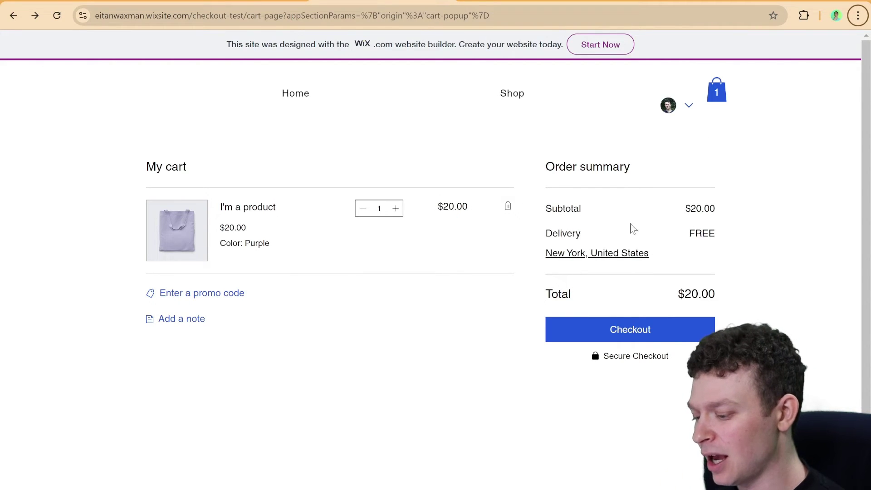
click(640, 332)
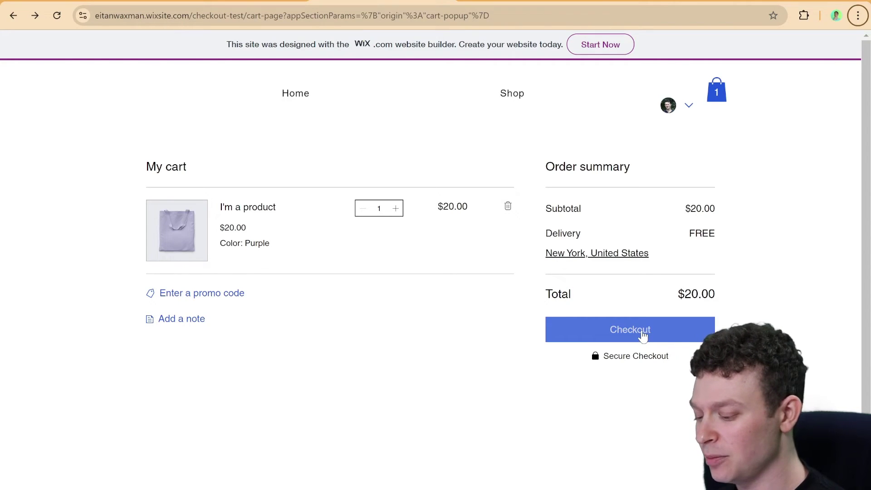
click(641, 332)
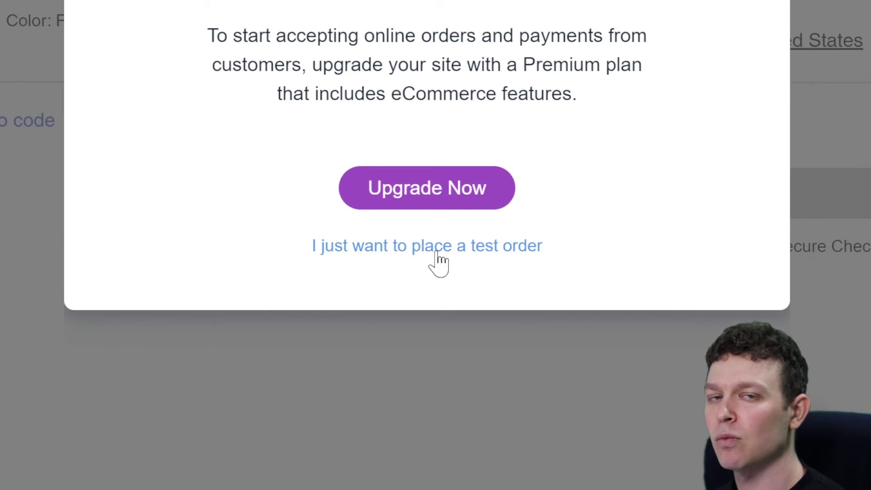
Place the $20.00 test order with test delivery details, reaching the thank-you page
click(439, 262)
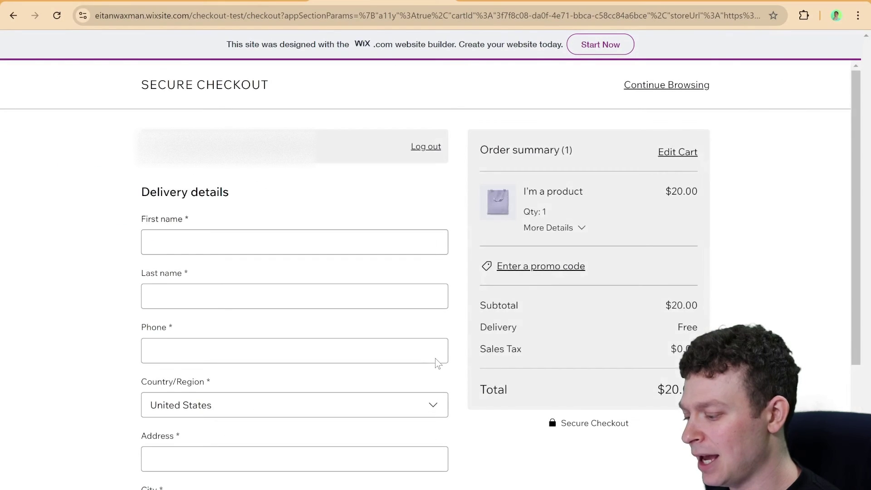
scroll(437, 362, down, 2)
scroll(438, 363, up, 1)
scroll(438, 363, up, 2)
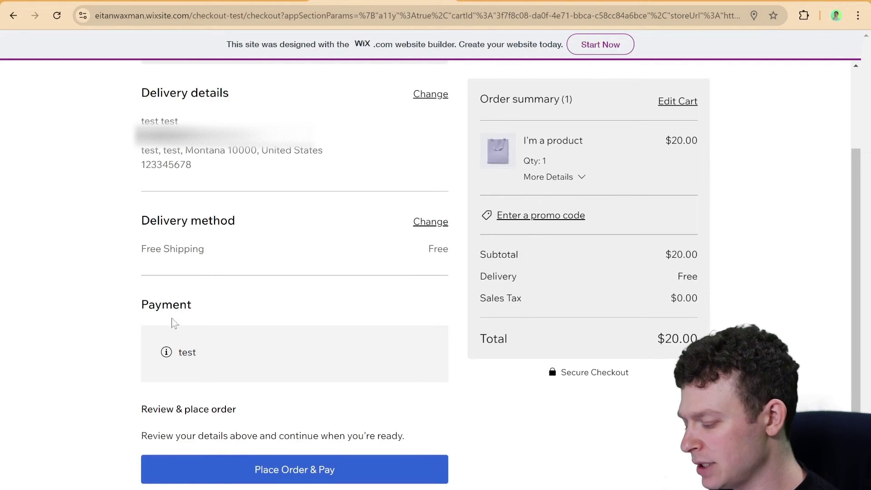
drag(176, 353, 222, 355)
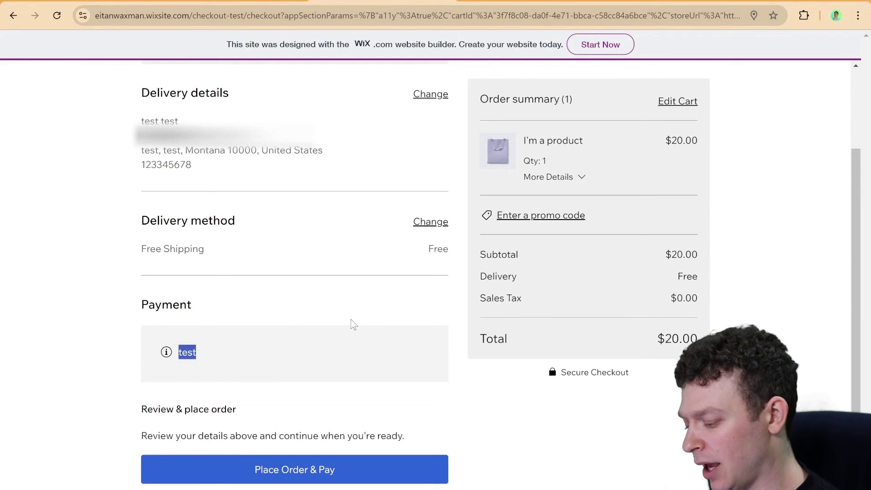
click(375, 475)
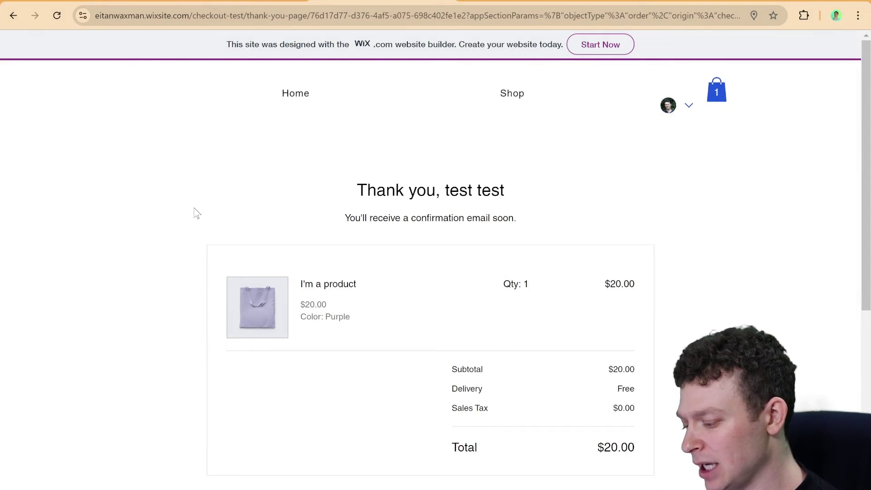
scroll(193, 214, down, 1)
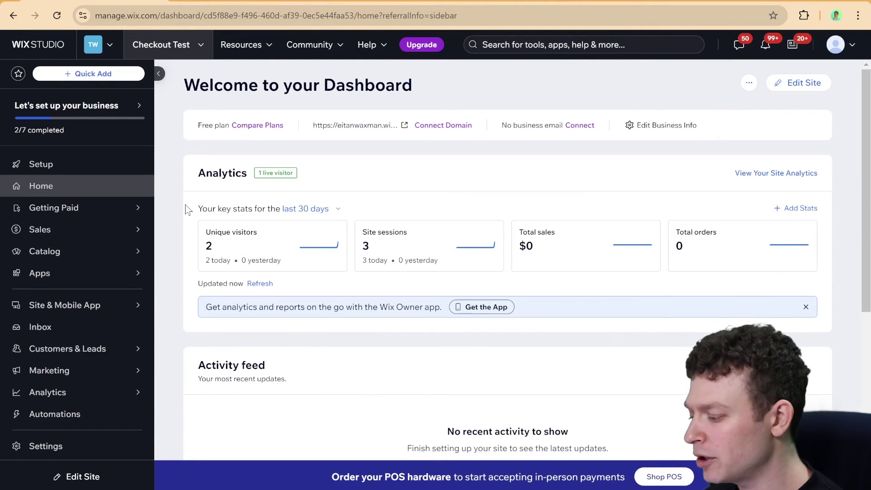
mouse_move(80, 249)
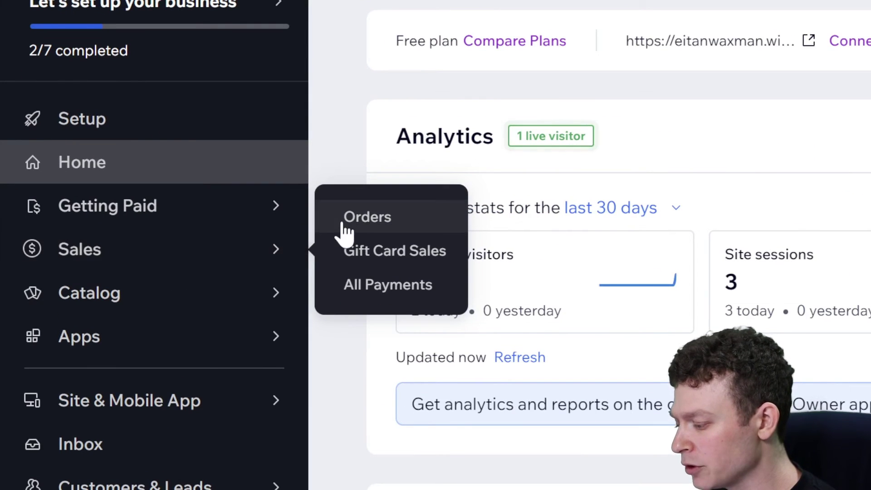
Open the store orders list to view unpaid test order #10001 for $20.00
click(343, 222)
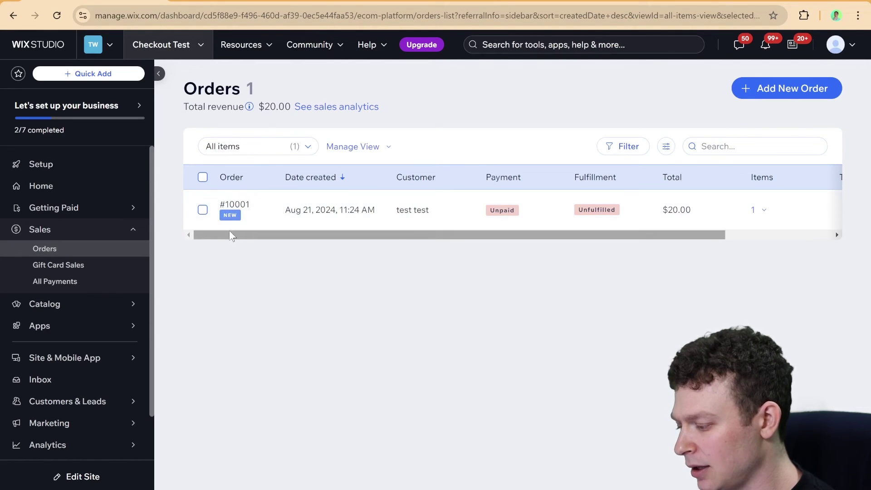
mouse_move(229, 232)
mouse_down()
mouse_move(228, 244)
mouse_move(368, 230)
mouse_up()
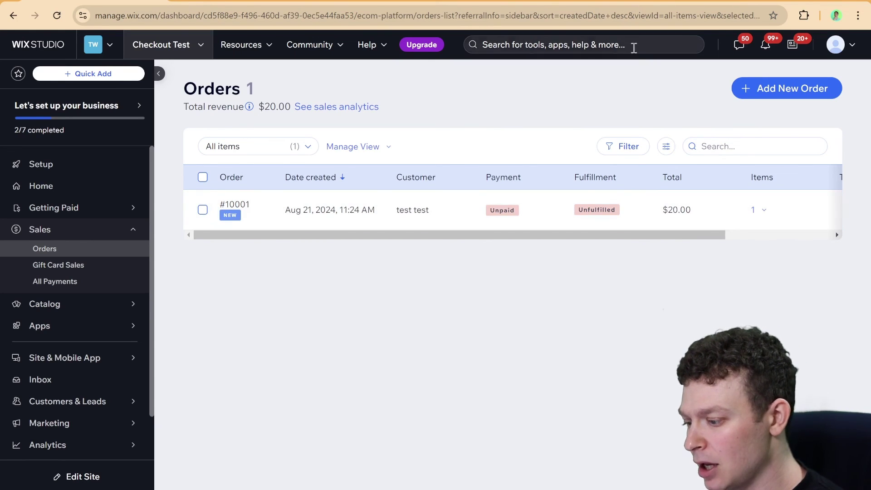
Search the dashboard for 'shipping' and open Shipping, delivery & fulfillment settings
click(633, 47)
text(shipping)
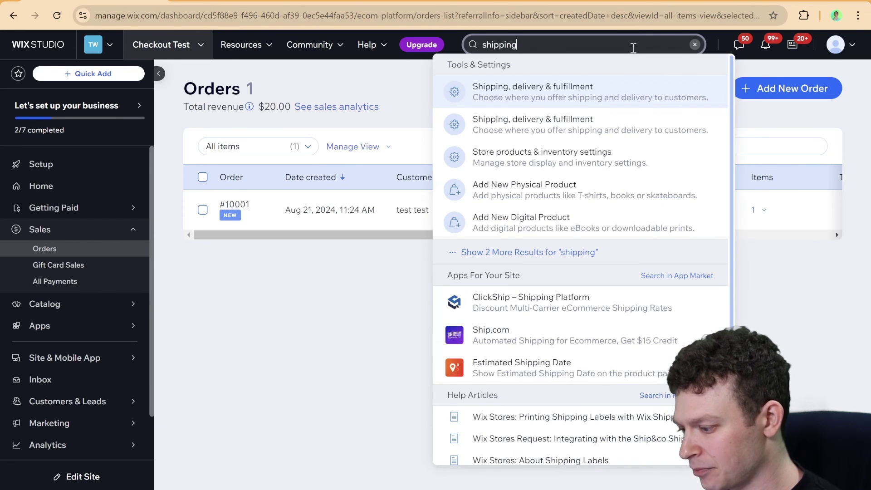
click(549, 95)
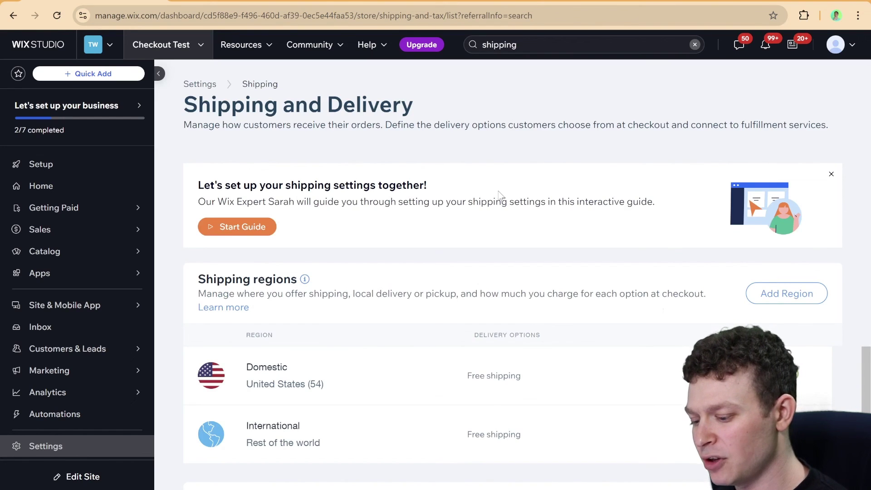
scroll(476, 238, down, 1)
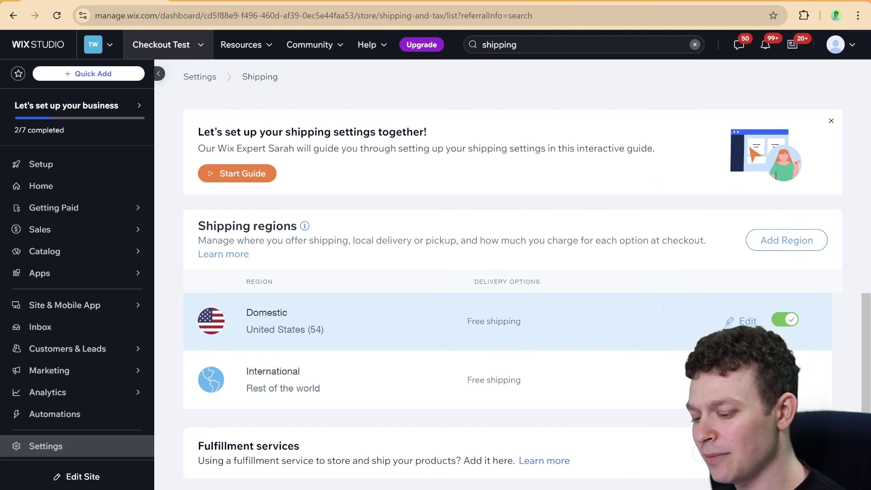
click(786, 320)
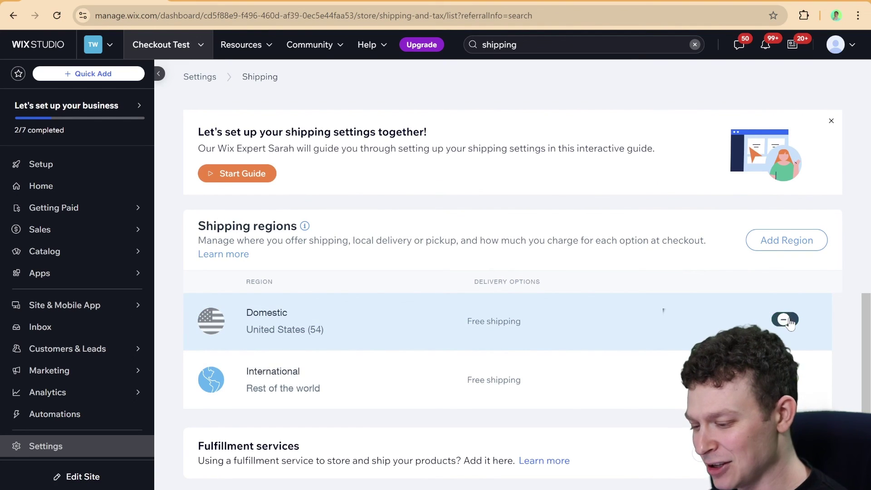
click(787, 320)
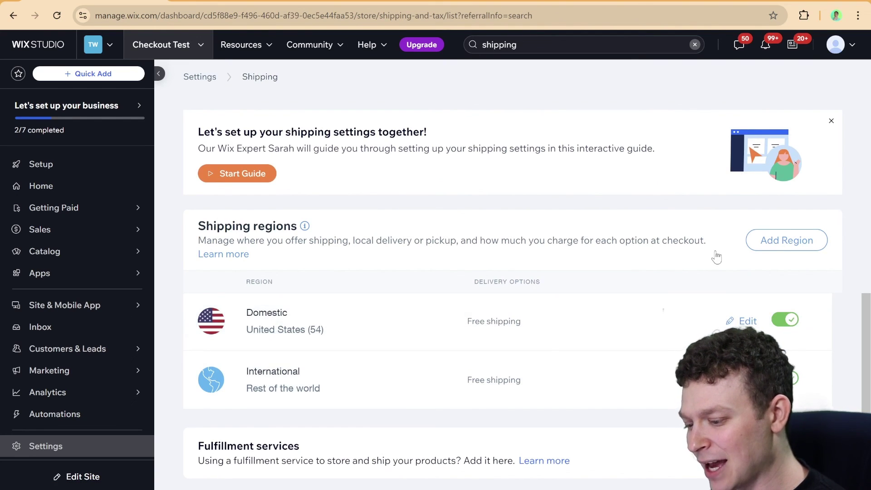